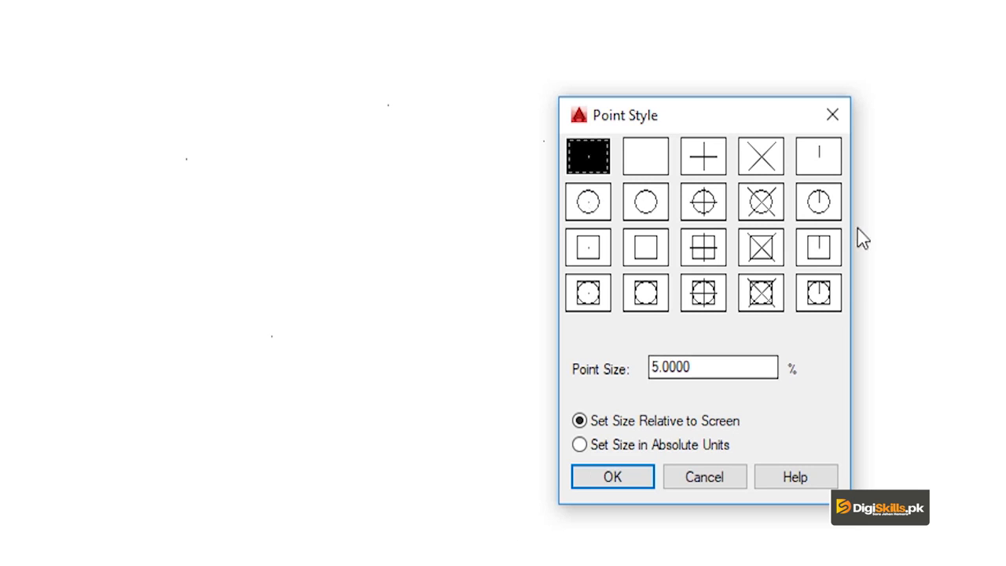
Step: Set the point style to the X symbol so the existing points display as crosses
left_click(708, 151)
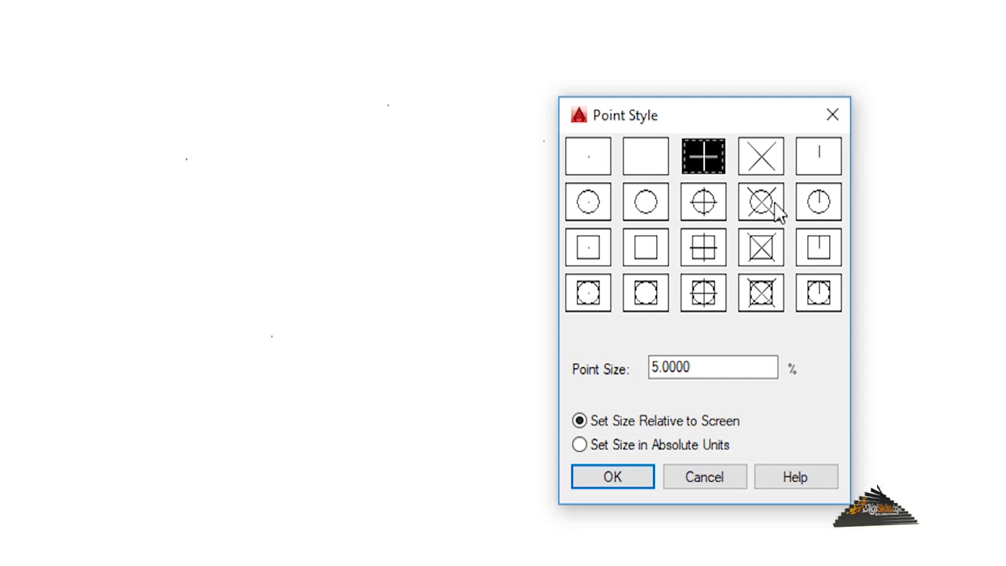
left_click(748, 161)
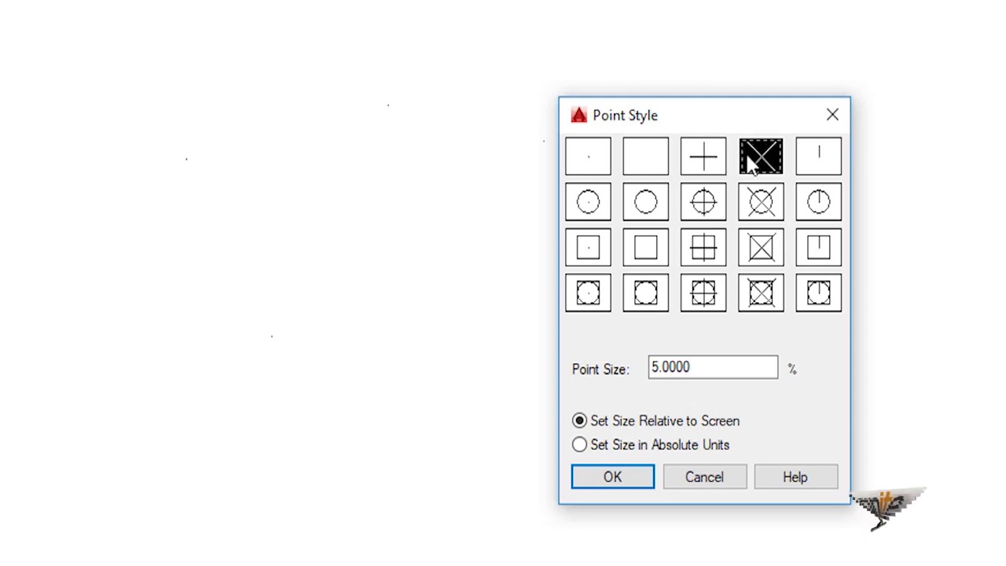
left_click(629, 477)
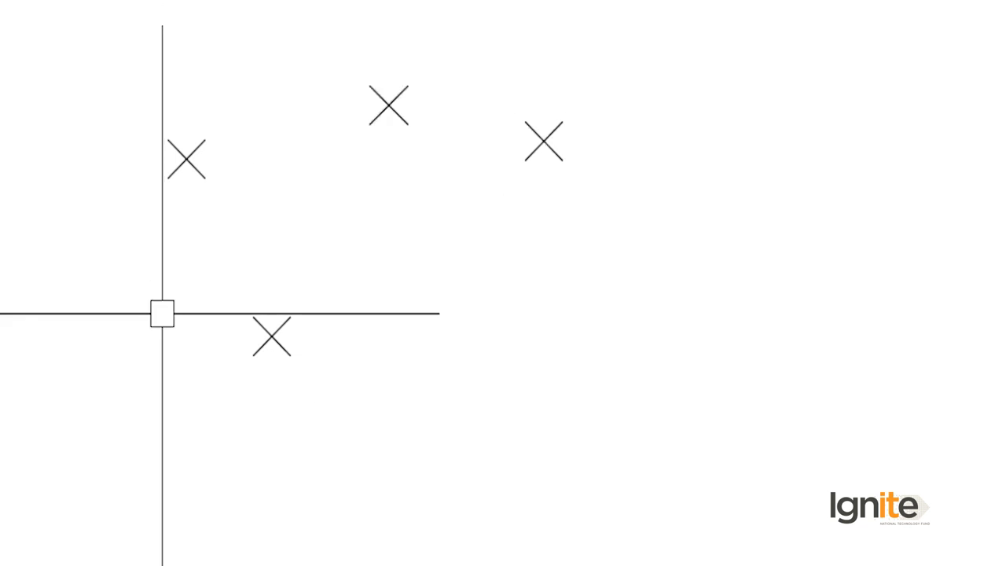
mouse_move(522, 159)
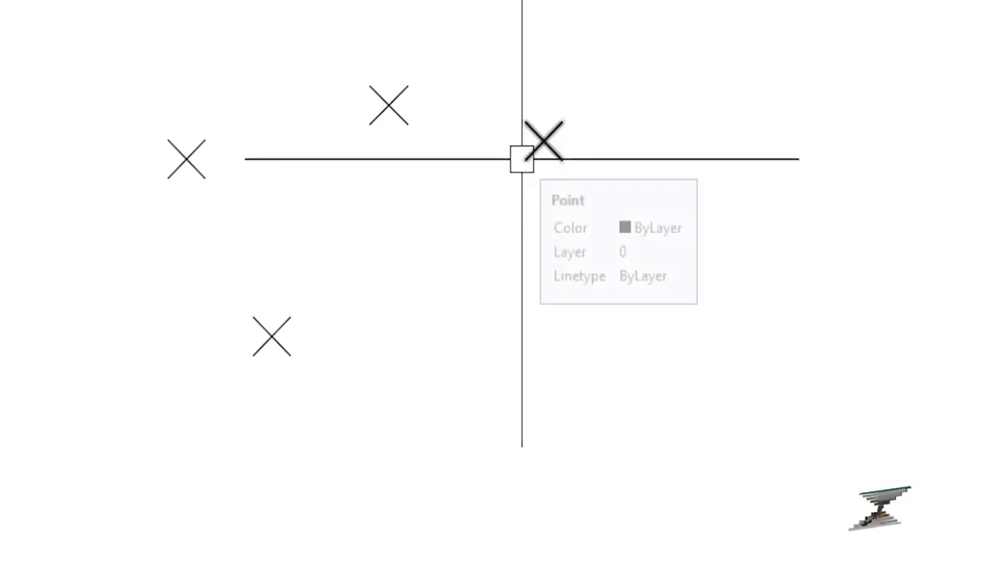
mouse_move(376, 136)
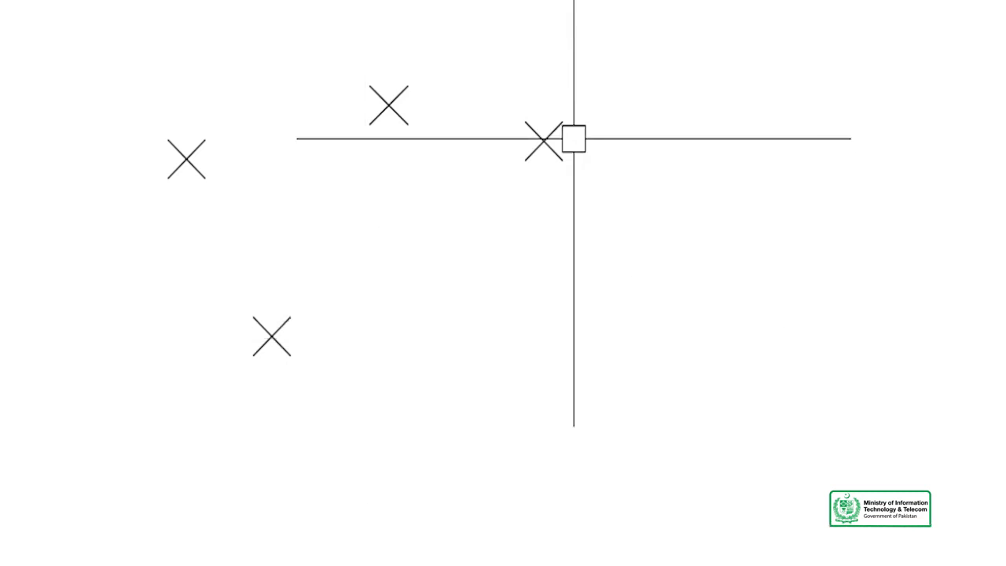
Step: Change the point style to the circle with an X and set the point size to 8 percent relative to the screen
middle_click_drag(272, 78, 365, 146)
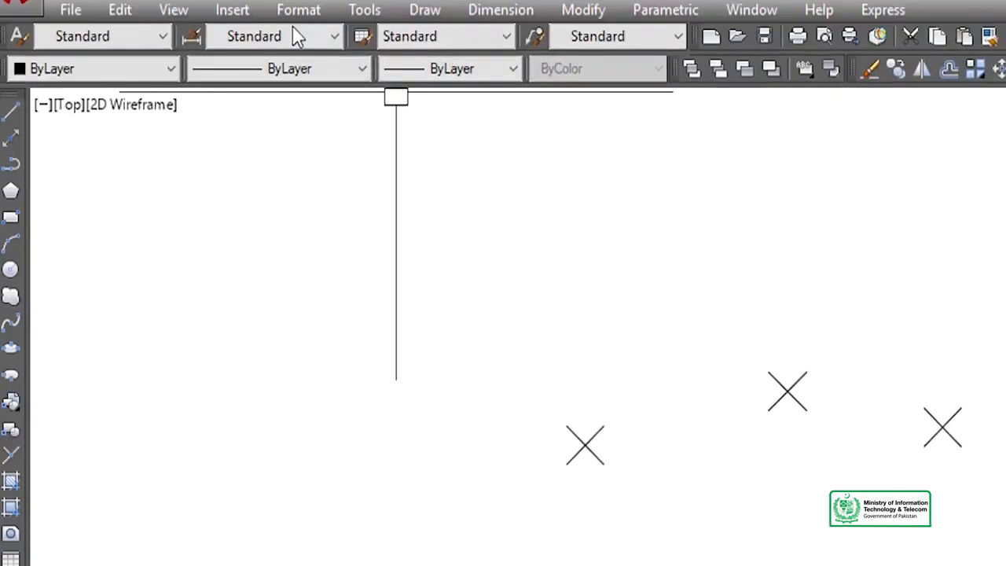
left_click(298, 9)
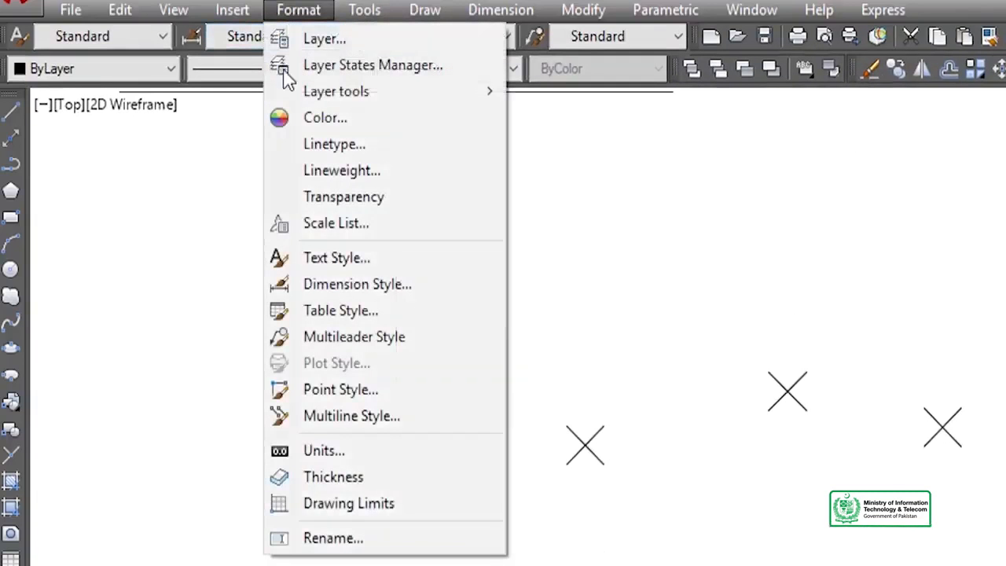
left_click(341, 401)
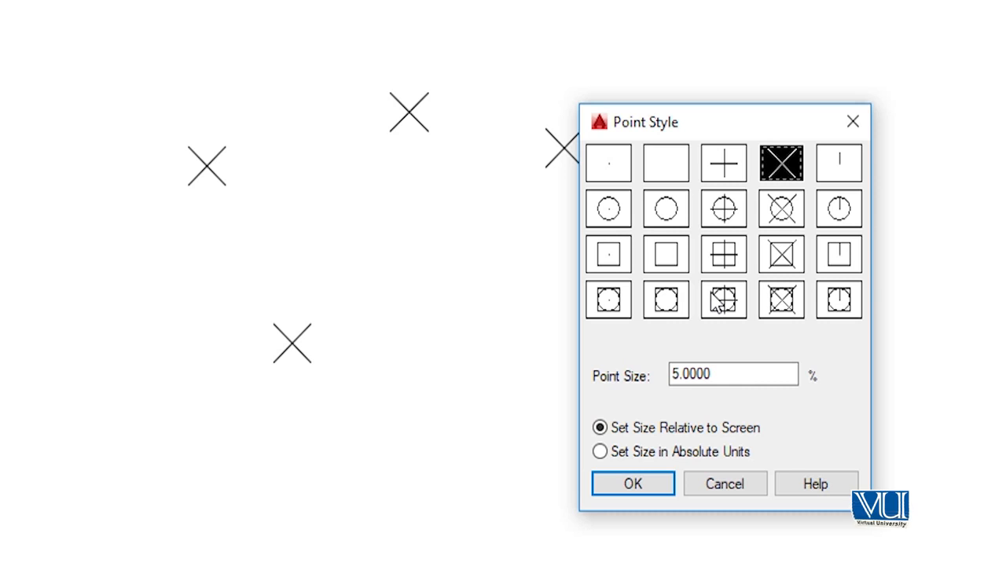
left_click(782, 209)
double_click(717, 373)
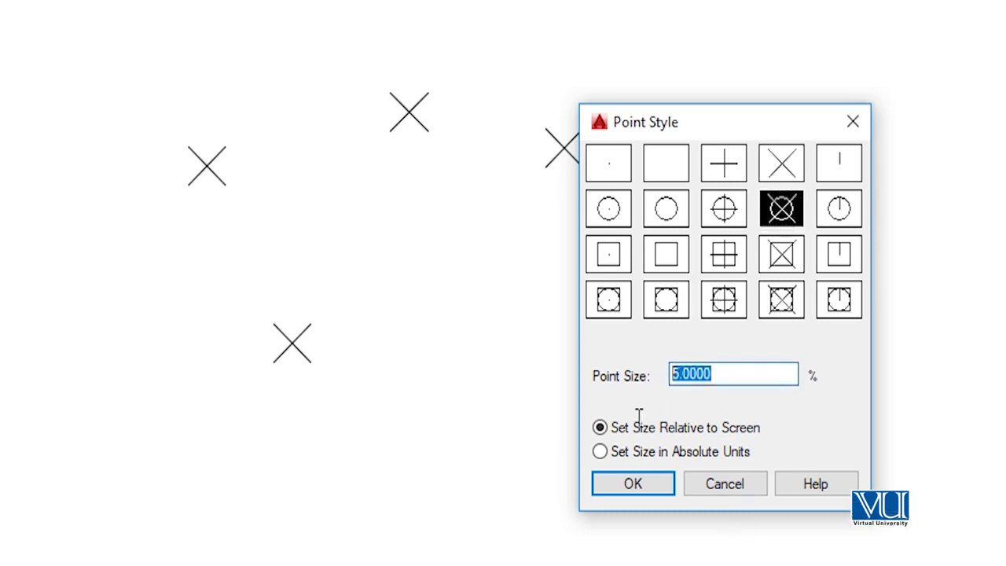
type("8")
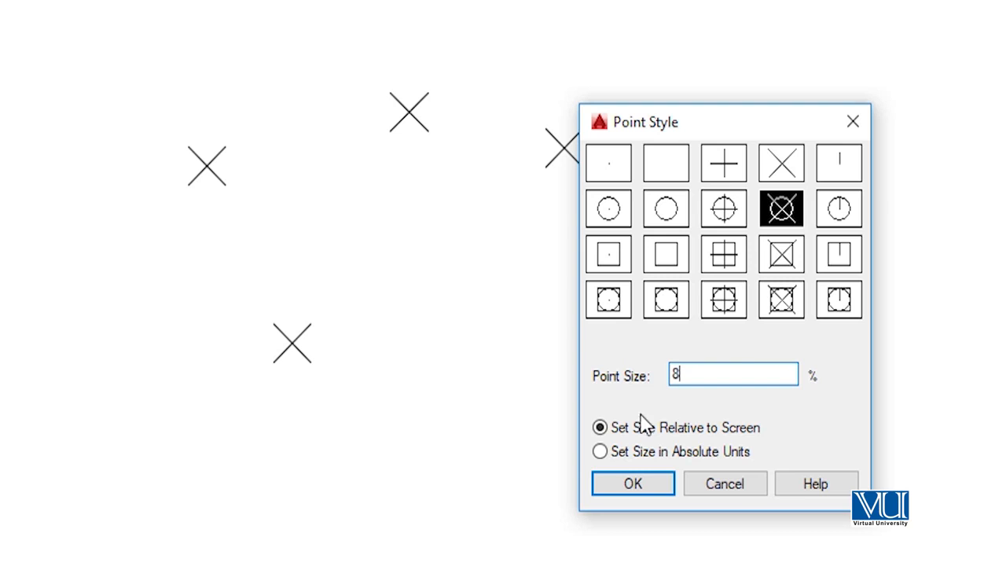
left_click(629, 481)
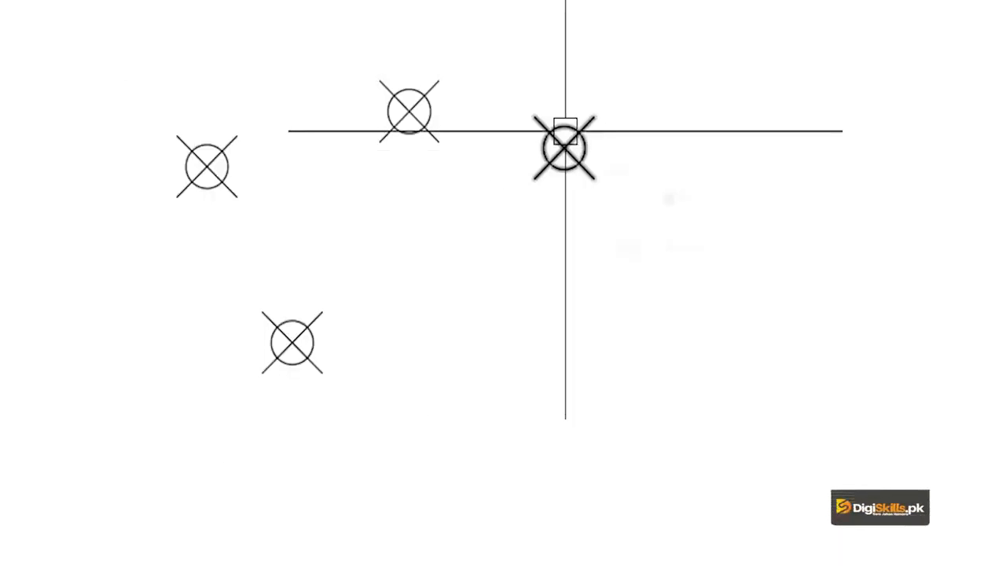
mouse_move(565, 130)
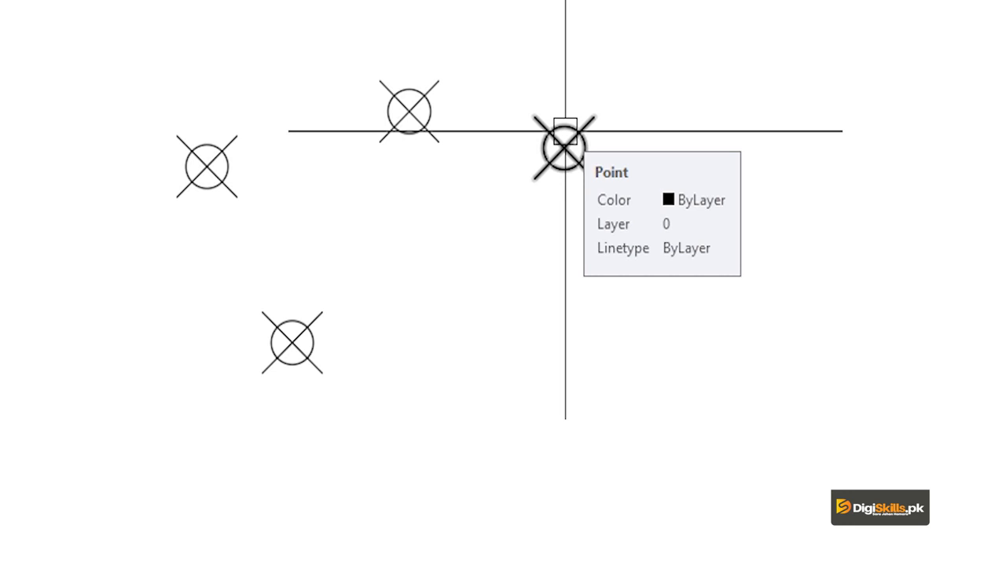
Step: Place four more points one at a time, beside and below the existing ones, using the Point command
type("PO")
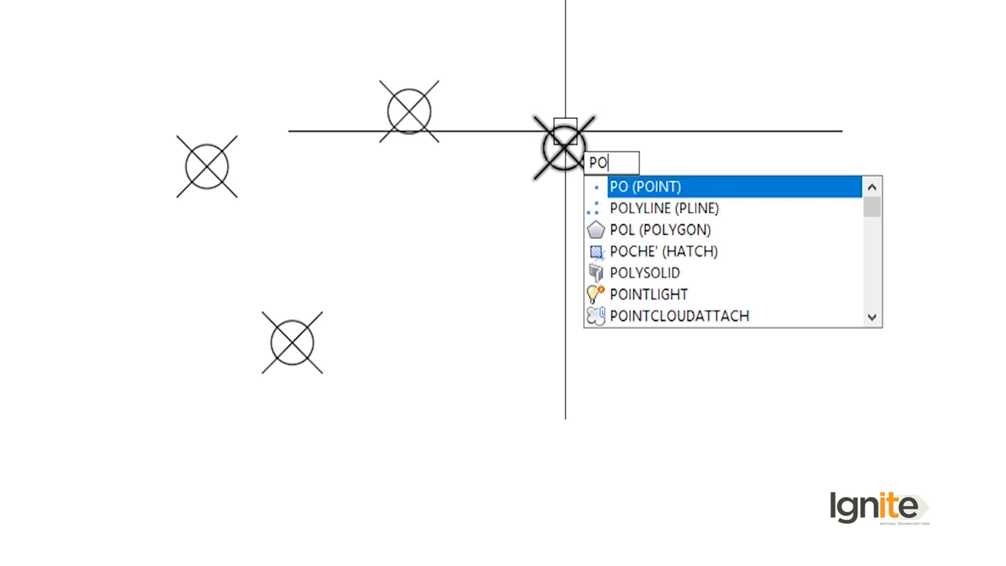
key("Return")
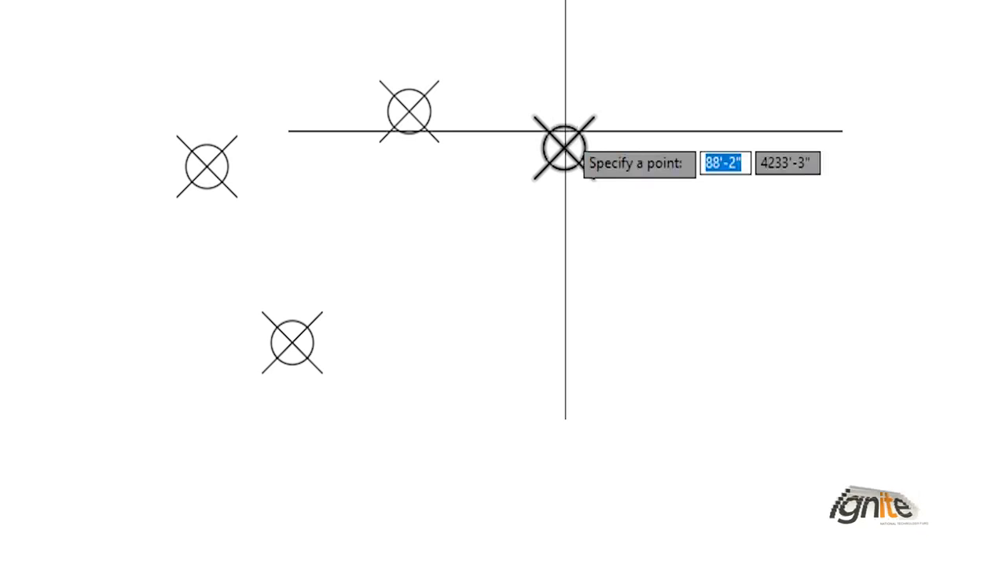
left_click(682, 155)
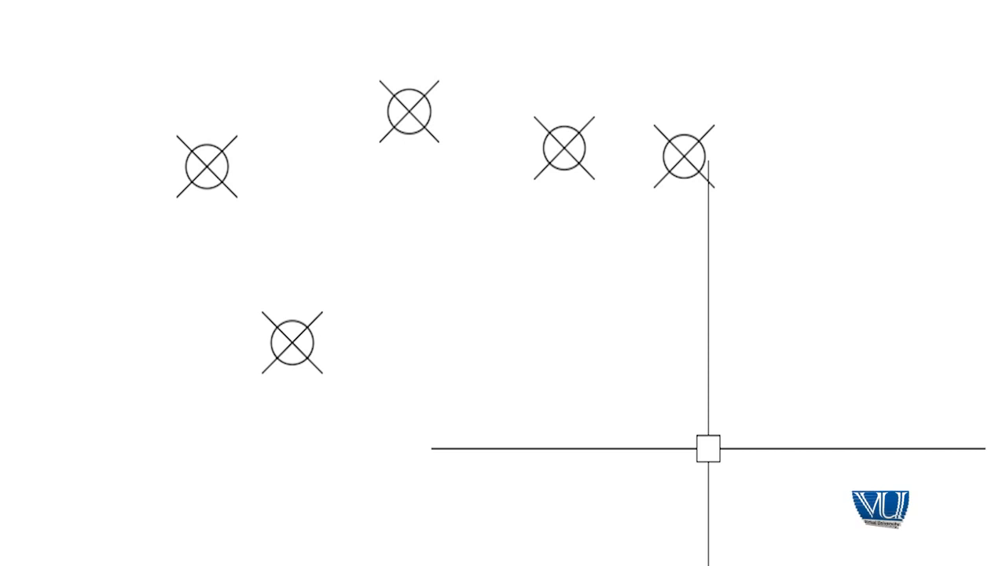
key("Return")
left_click(596, 380)
left_click(748, 338)
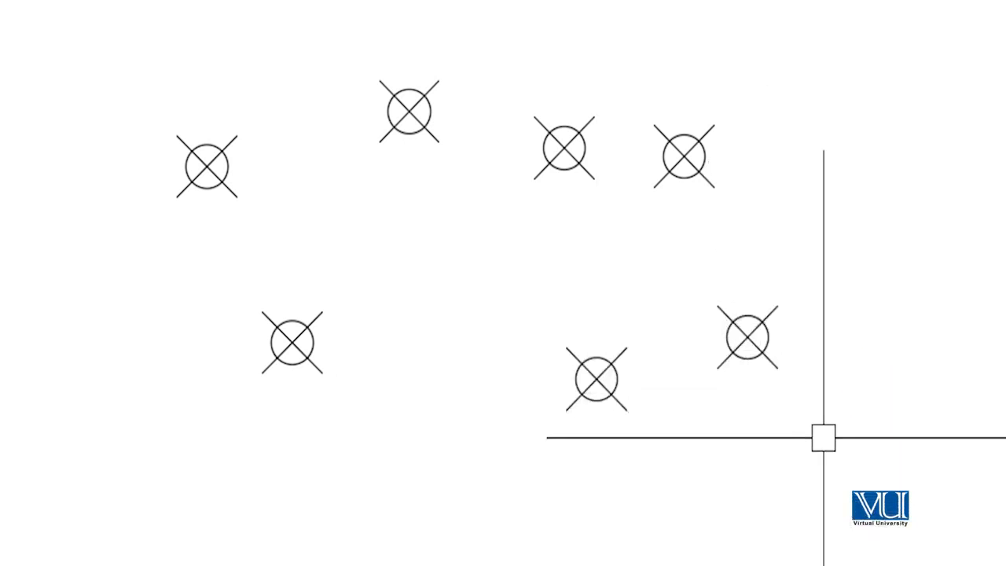
left_click(750, 507)
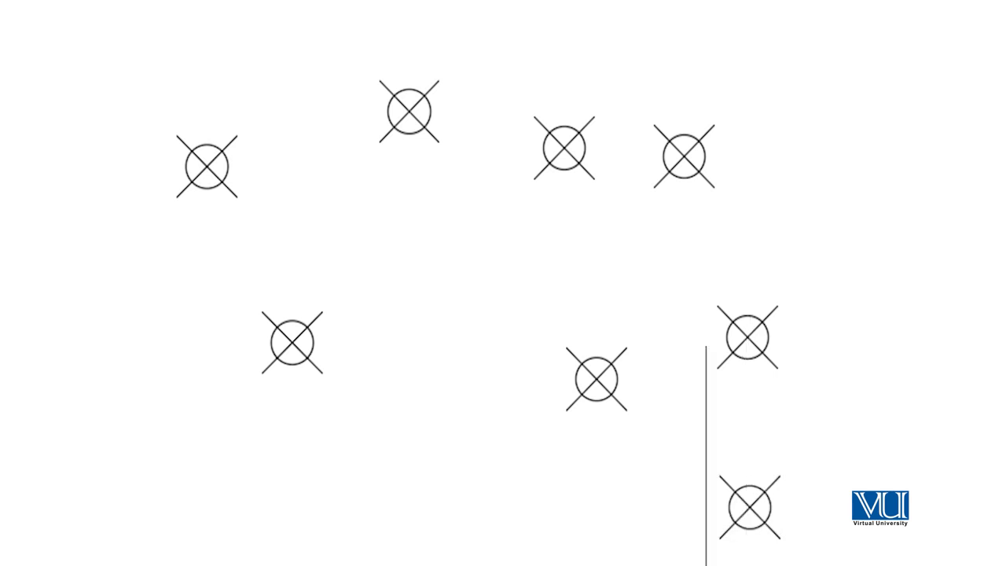
Step: Scatter about two dozen additional points among and around the existing ones using the Multiple Point command
left_click(349, 10)
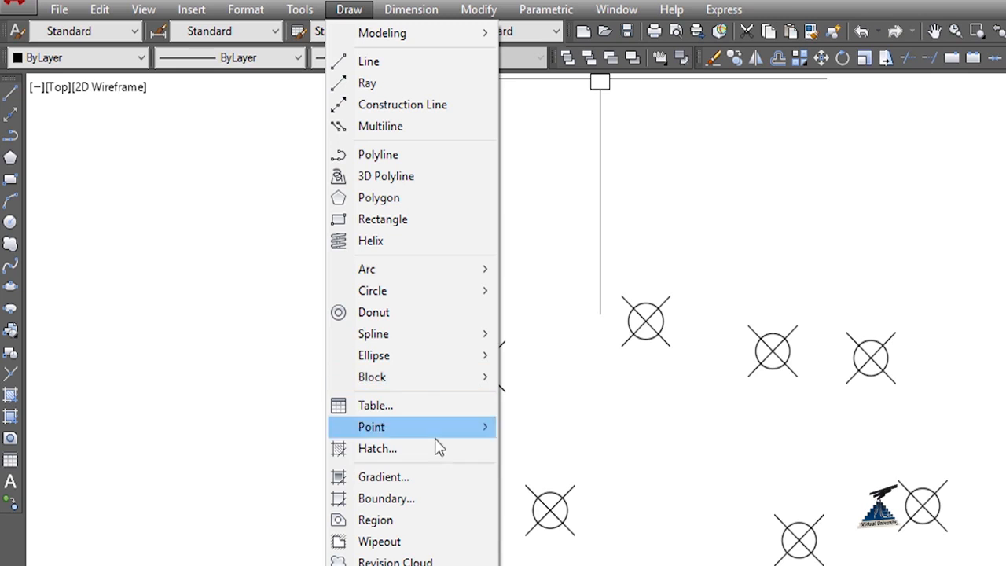
mouse_move(448, 433)
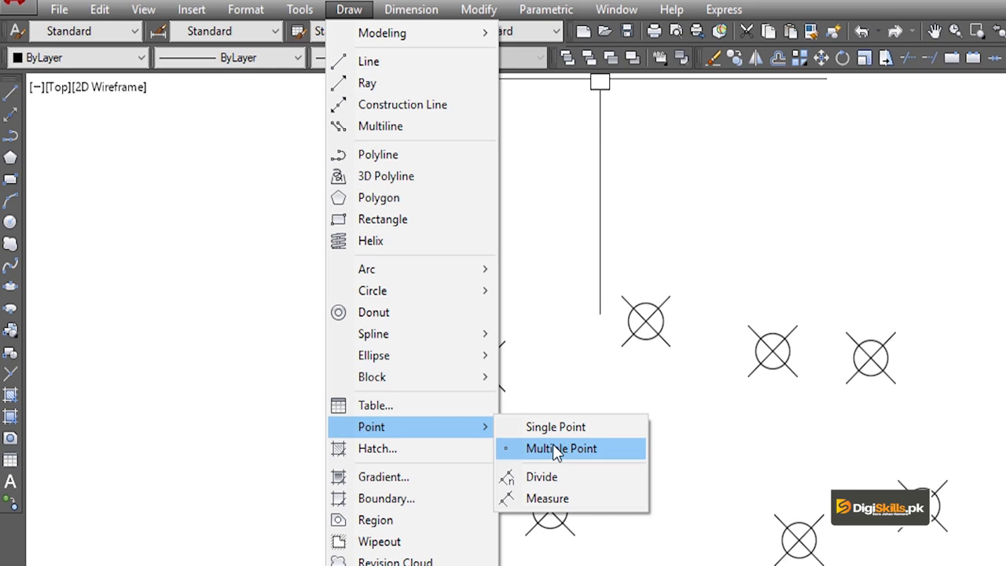
left_click(556, 449)
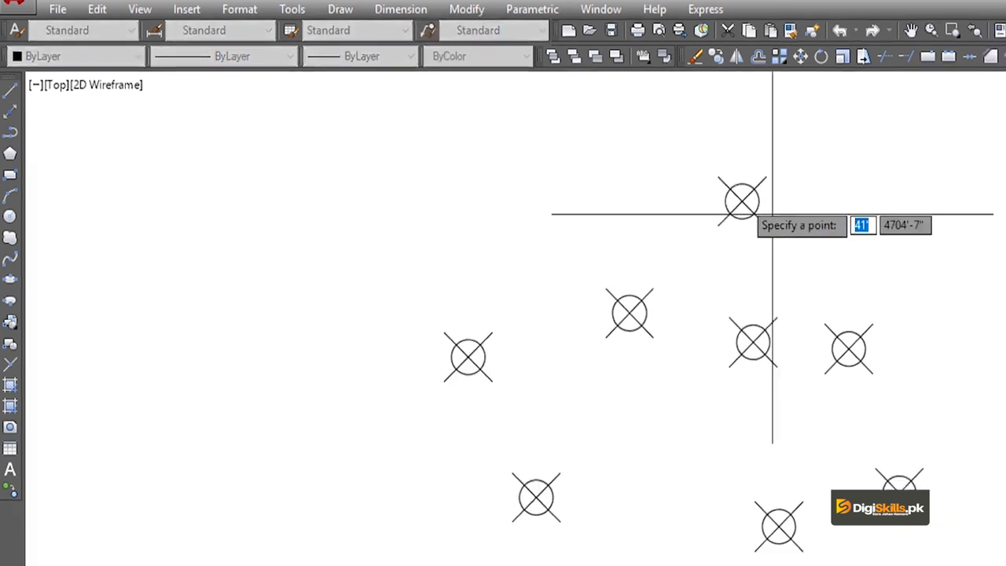
left_click(835, 397)
left_click(791, 499)
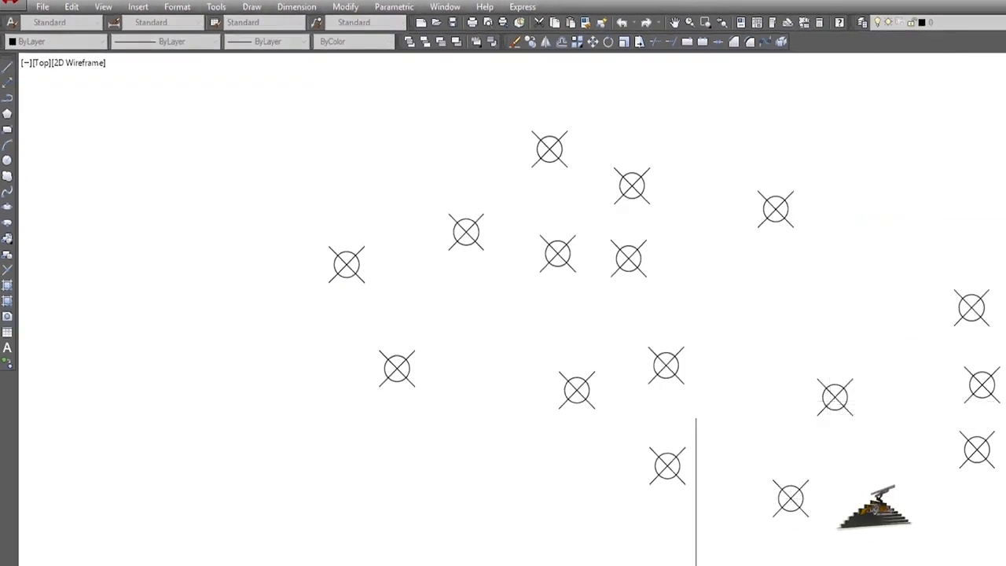
left_click(516, 435)
left_click(576, 496)
left_click(460, 518)
left_click(460, 380)
left_click(477, 310)
left_click(552, 293)
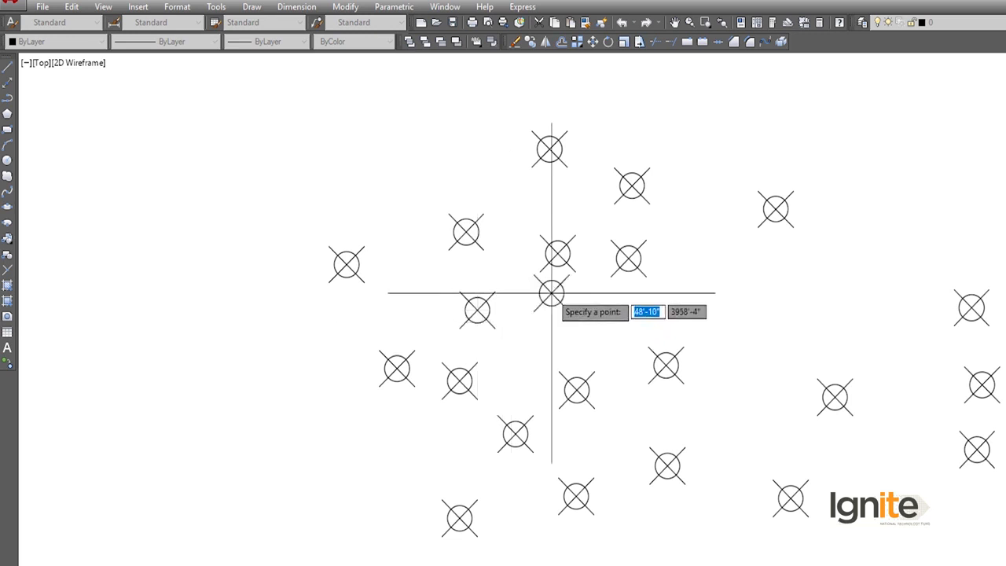
left_click(614, 319)
left_click(724, 315)
left_click(752, 259)
left_click(706, 218)
left_click(712, 146)
left_click(836, 166)
left_click(880, 250)
left_click(839, 300)
left_click(798, 372)
left_click(737, 431)
key("Return")
key("Escape")
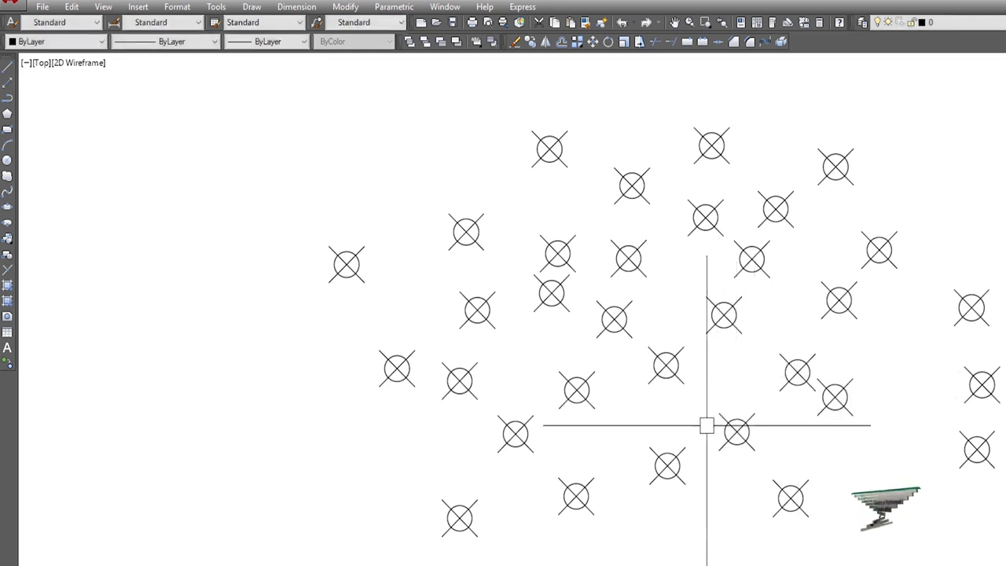
Step: Change the point style to the circle with a plus-shaped cross using the DDPTYPE command
scroll(668, 404, "down", 2)
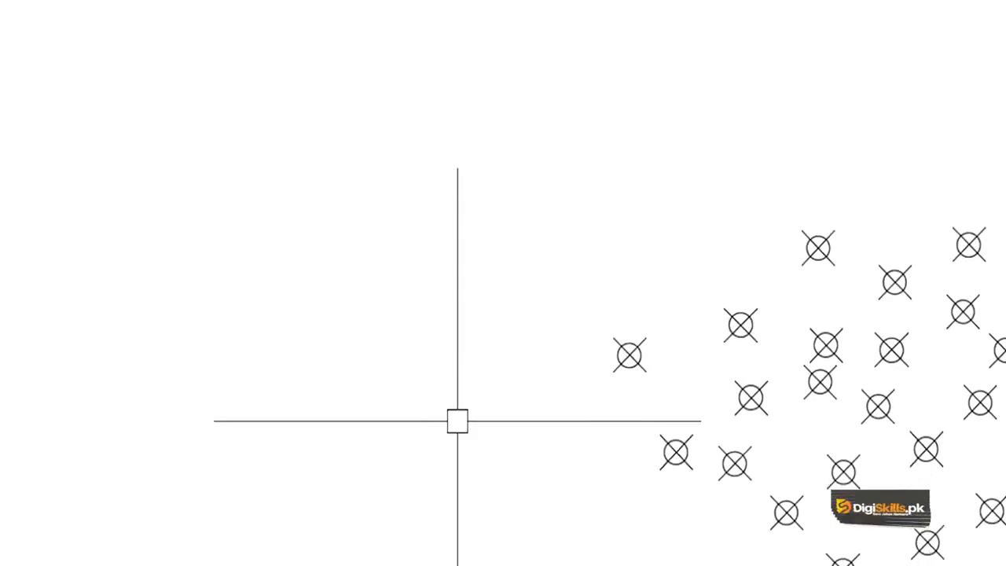
type("D")
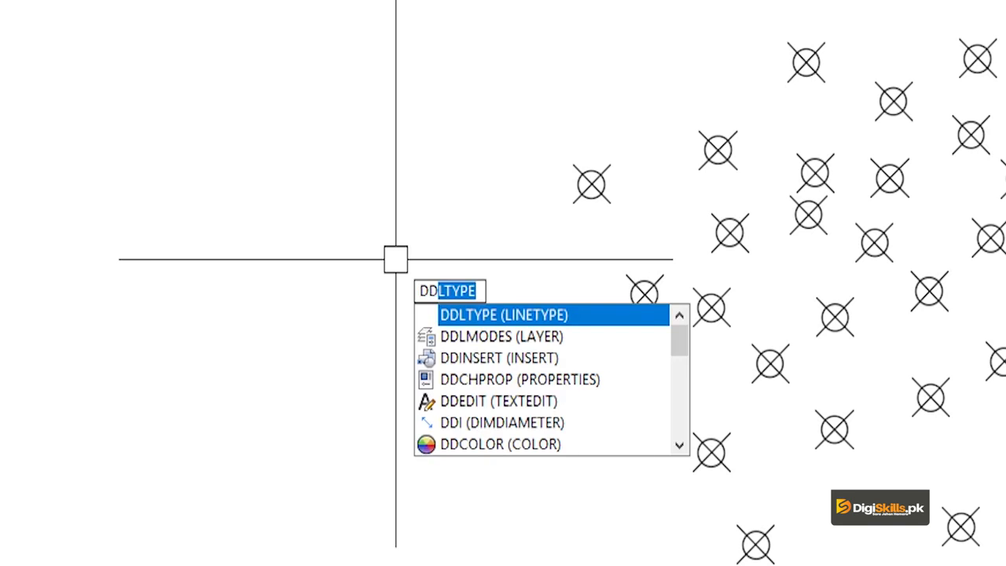
type("PTY")
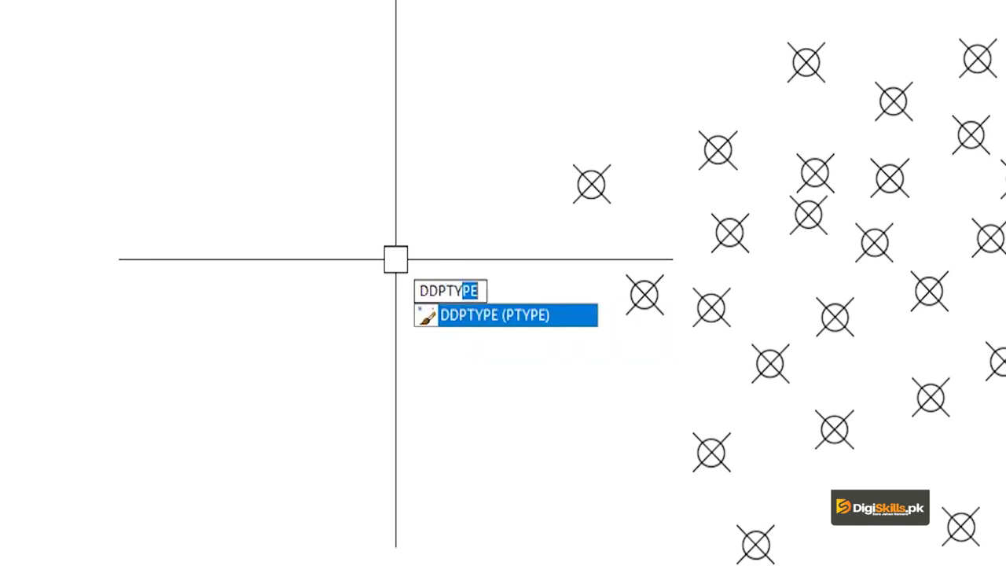
key("Return")
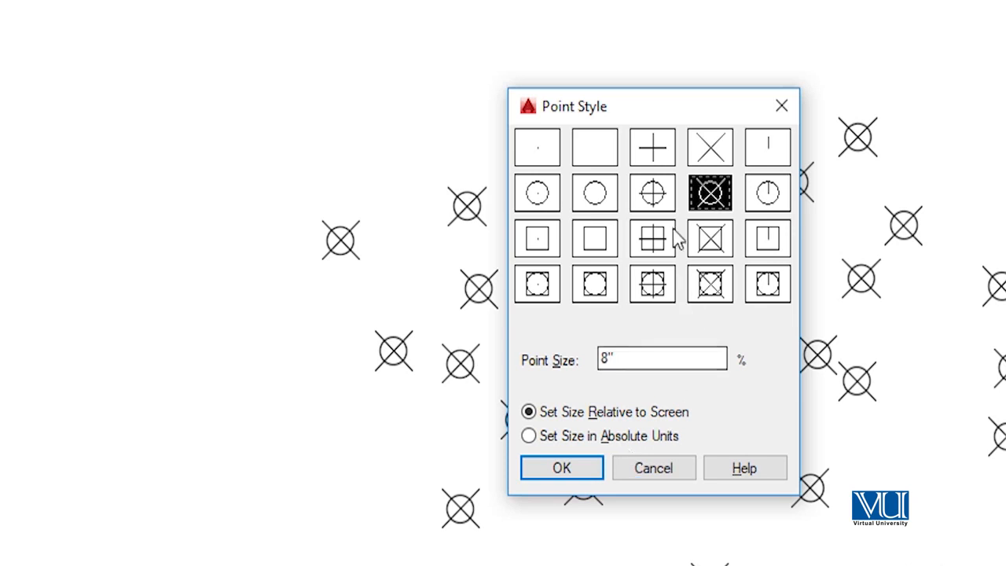
left_click(657, 190)
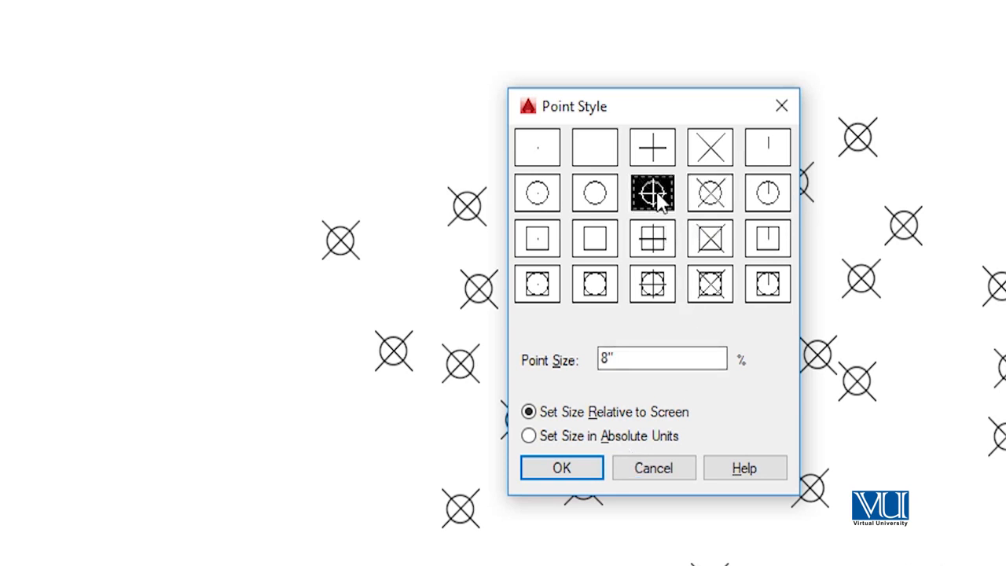
left_click(540, 461)
scroll(539, 456, "down", 5)
middle_click_drag(622, 423, 354, 211)
scroll(354, 211, "up", 4)
scroll(353, 211, "down", 2)
middle_click_drag(47, 0, 177, 86)
left_click(427, 13)
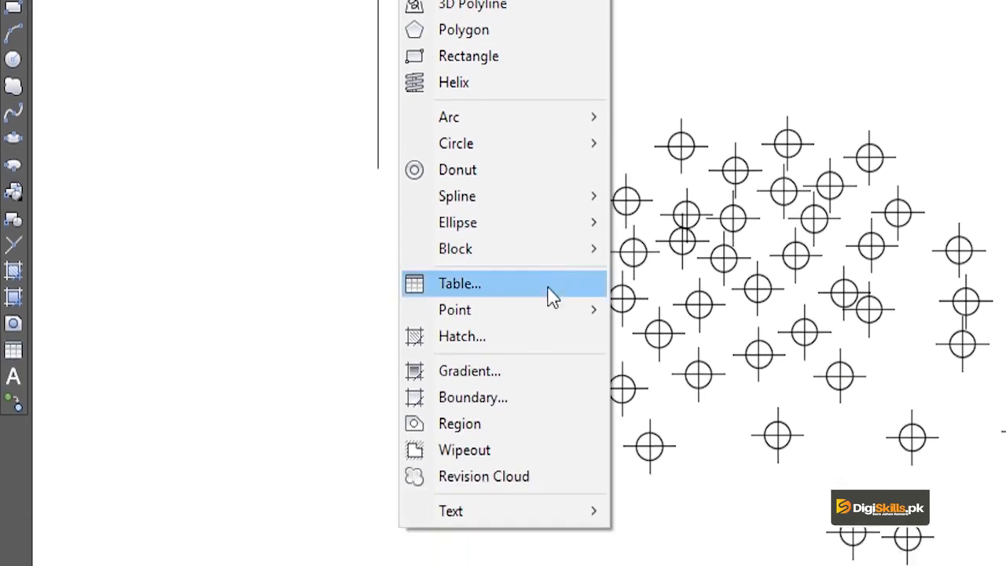
mouse_move(578, 445)
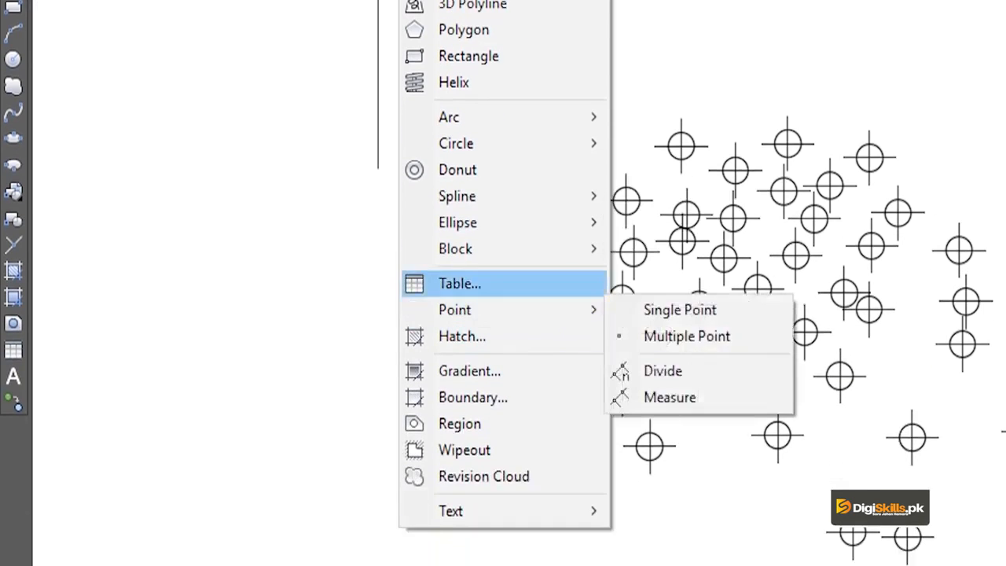
left_click(1005, 96)
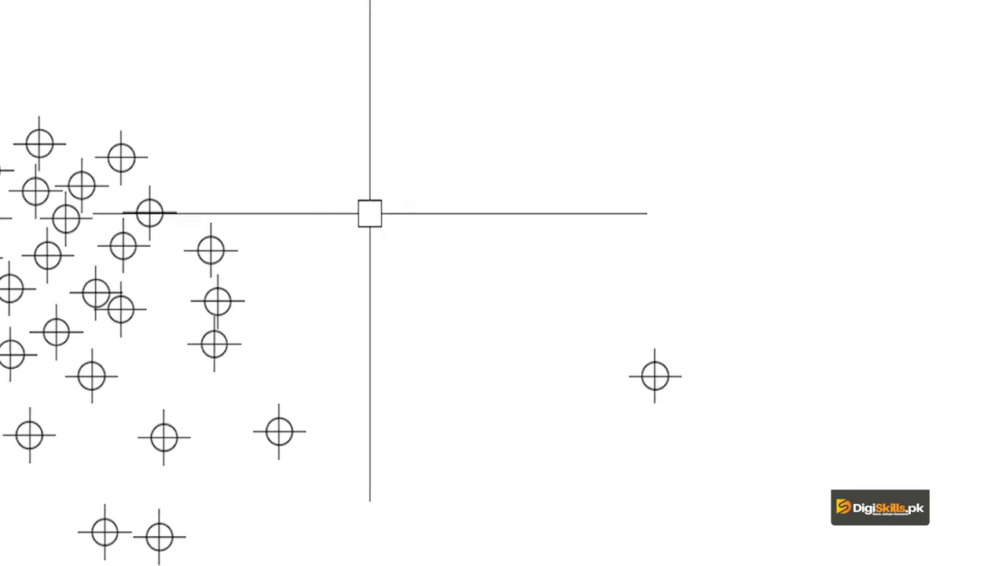
Step: Turn Ortho on and draw a horizontal line about 6548 feet long in the empty space above and beside the points
type("L")
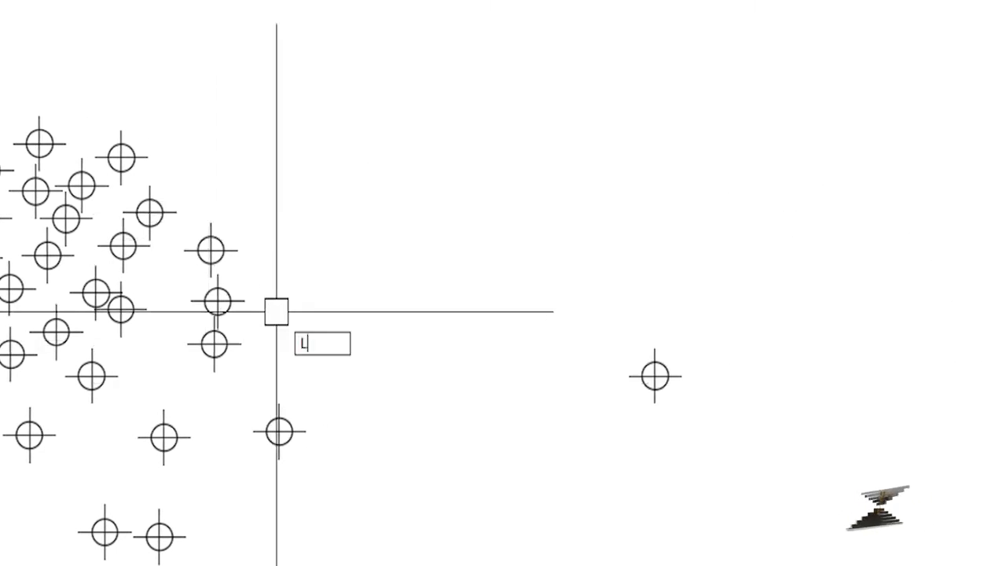
key("Return")
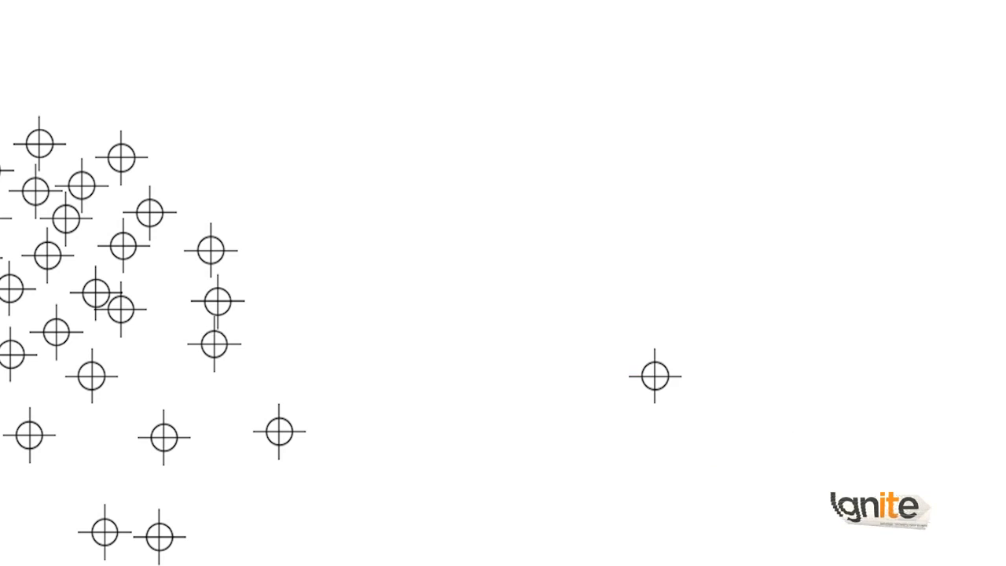
left_click(454, 547)
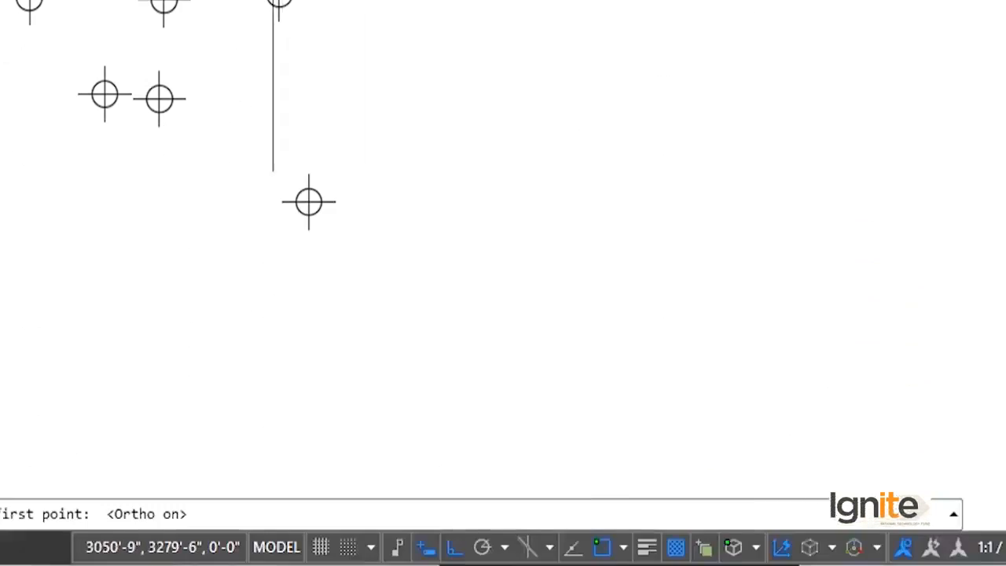
left_click(90, 240)
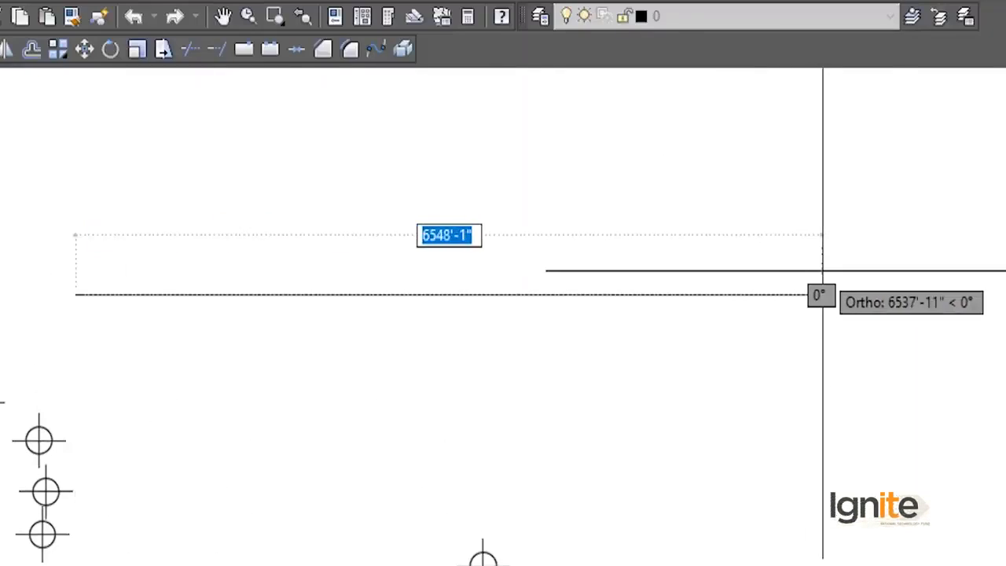
left_click(823, 270)
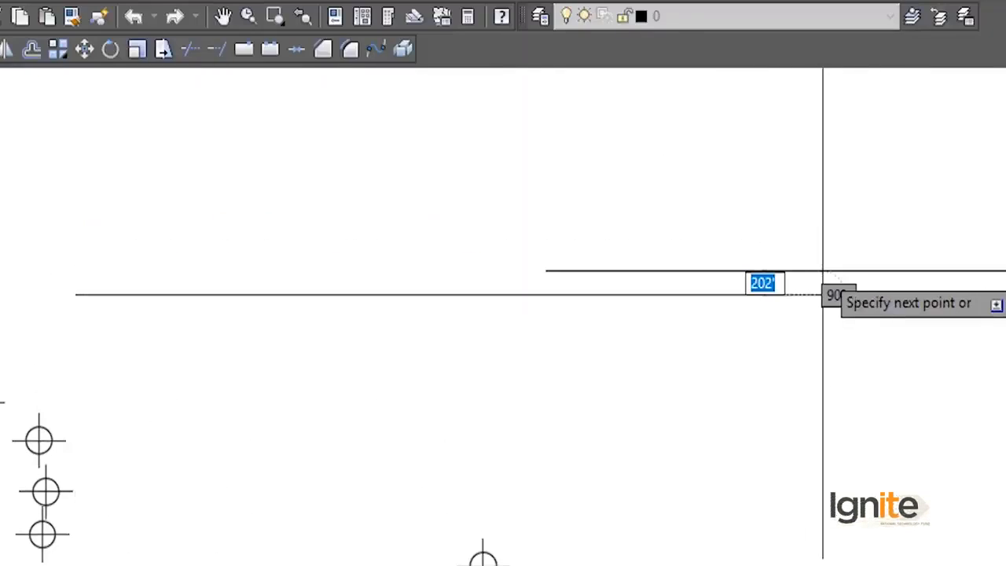
key("Return")
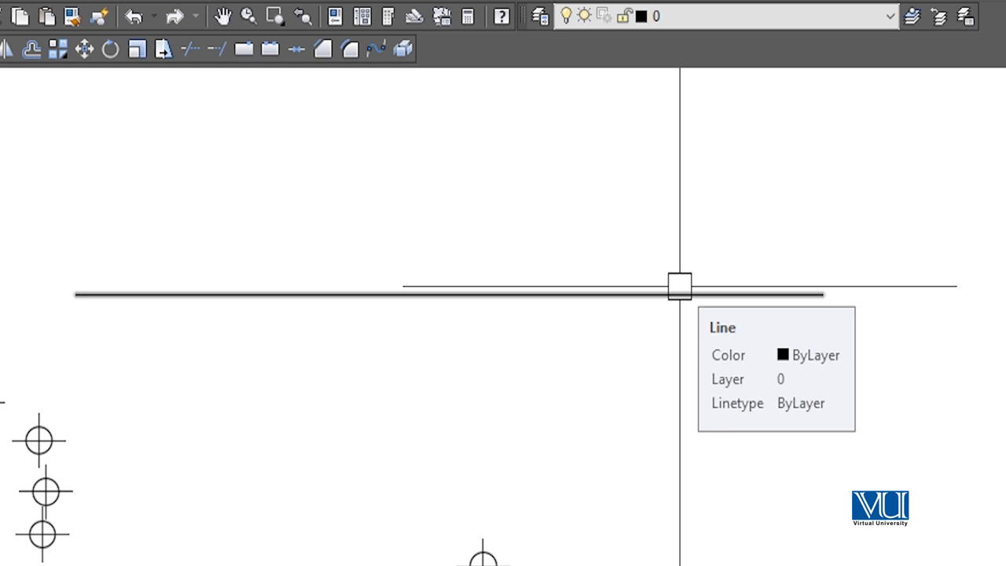
Step: Add a Quick Dimension to the horizontal line's length, placing the dimension line above it
left_click(533, 14)
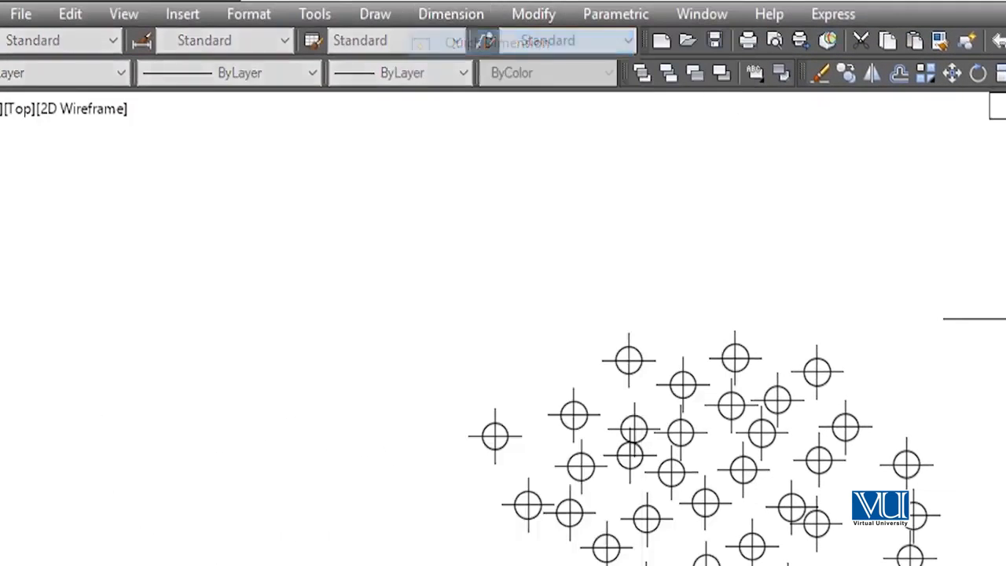
left_click(445, 45)
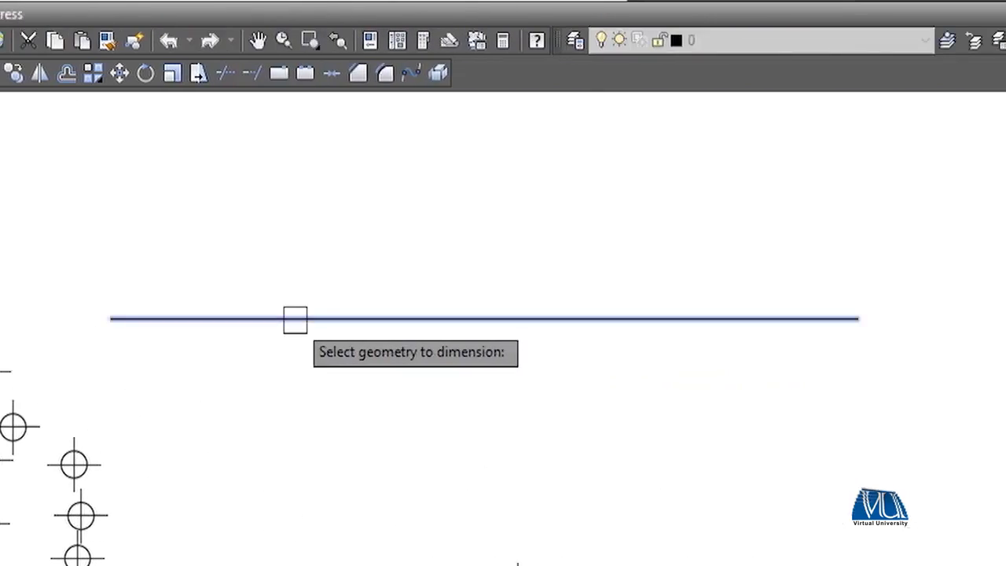
left_click(310, 318)
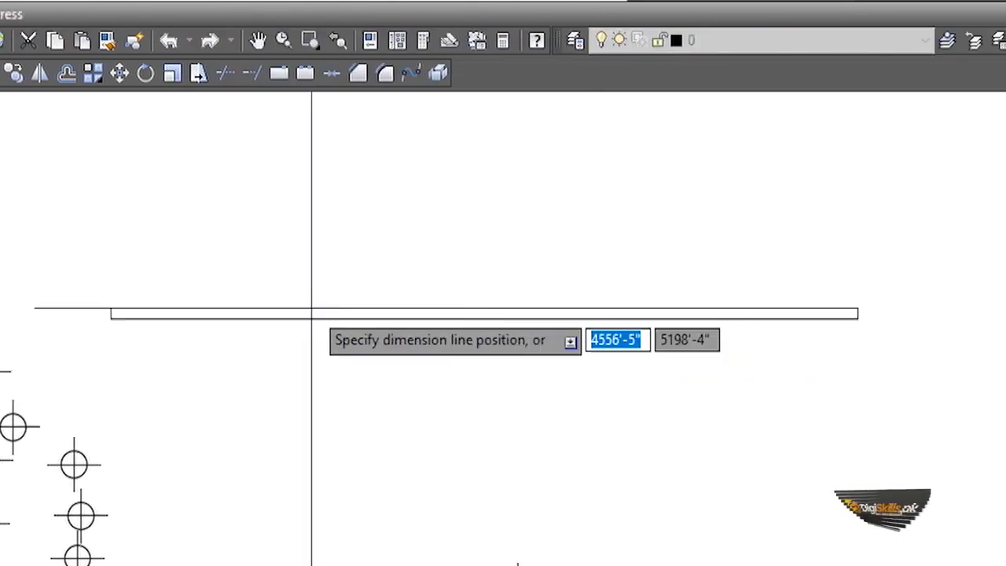
left_click(311, 262)
scroll(478, 253, "up", 3)
scroll(463, 307, "up", 3)
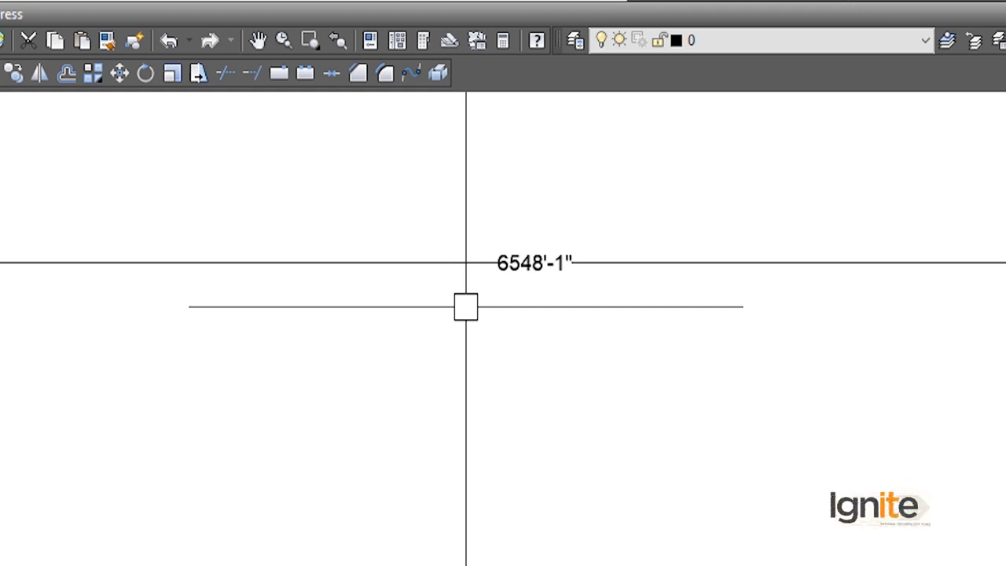
Step: Divide the horizontal line into 5 equal segments with points using the Divide command
scroll(467, 309, "down", 2)
scroll(705, 472, "down", 4)
mouse_move(775, 433)
middle_mouse_down()
mouse_move(563, 426)
mouse_move(404, 452)
middle_mouse_up()
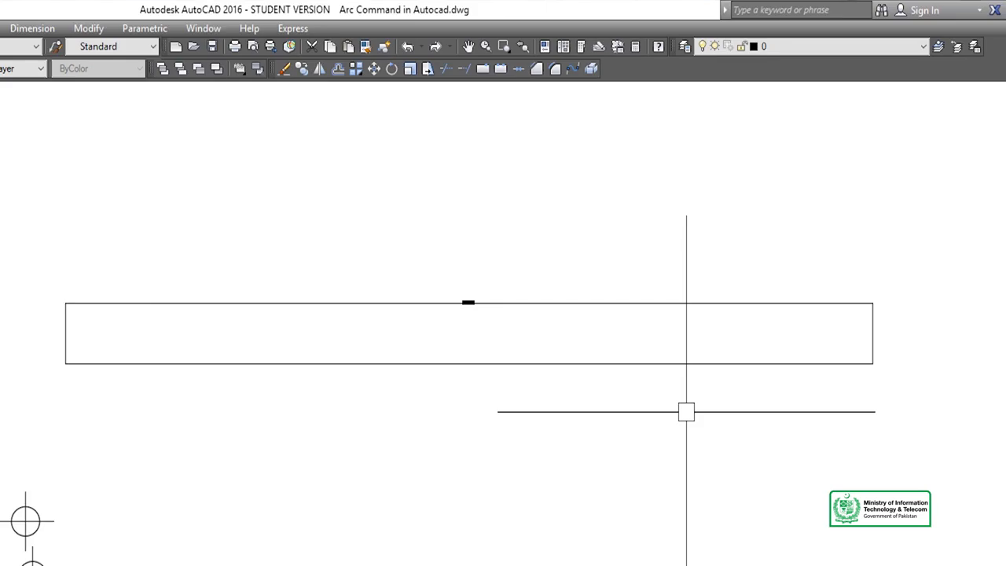
left_click(428, 12)
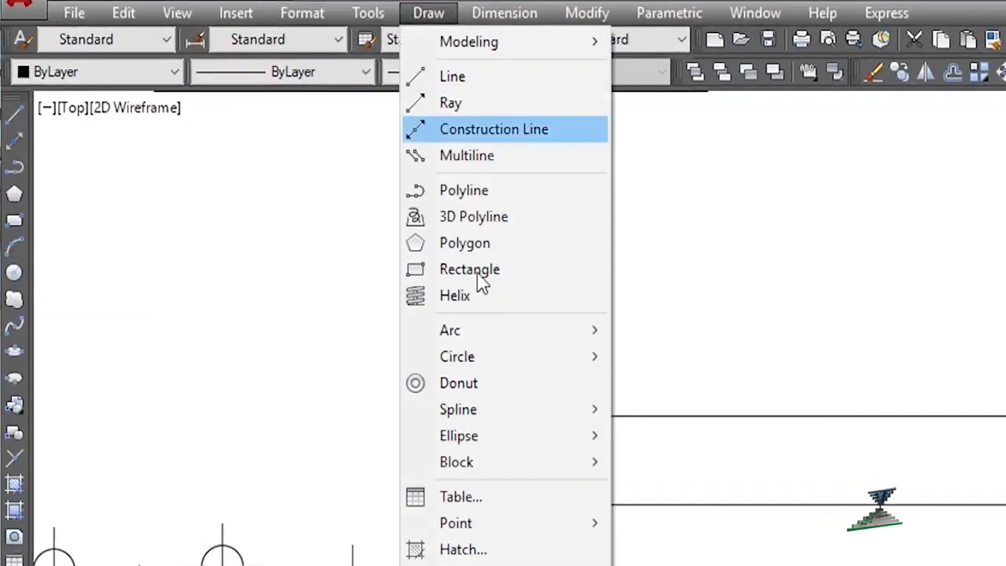
mouse_move(582, 524)
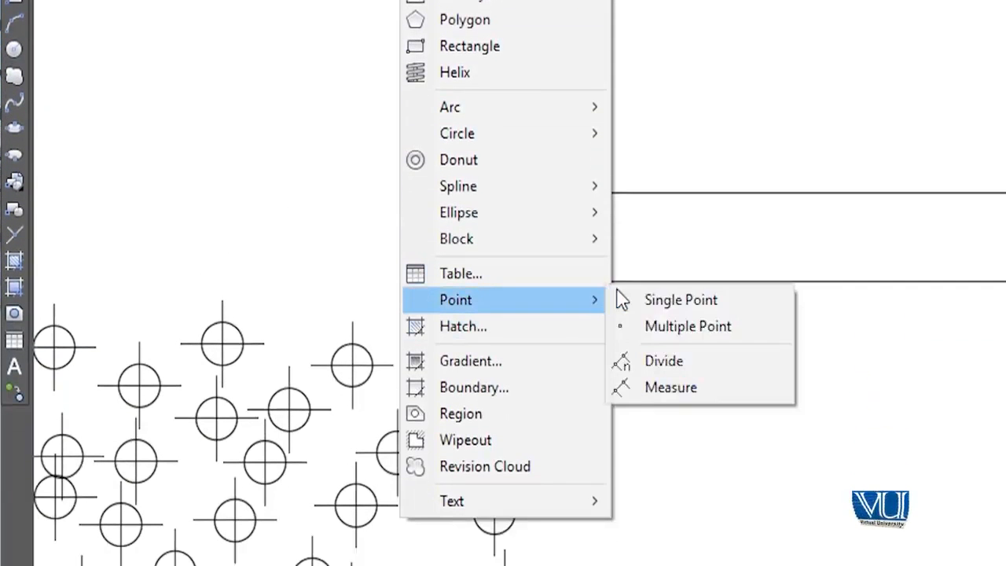
left_click(655, 361)
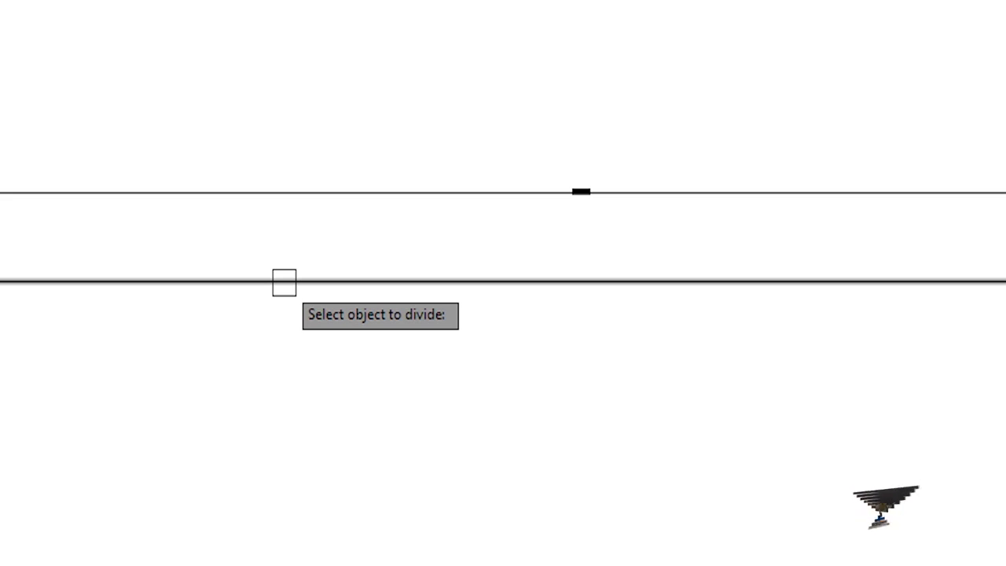
left_click(284, 281)
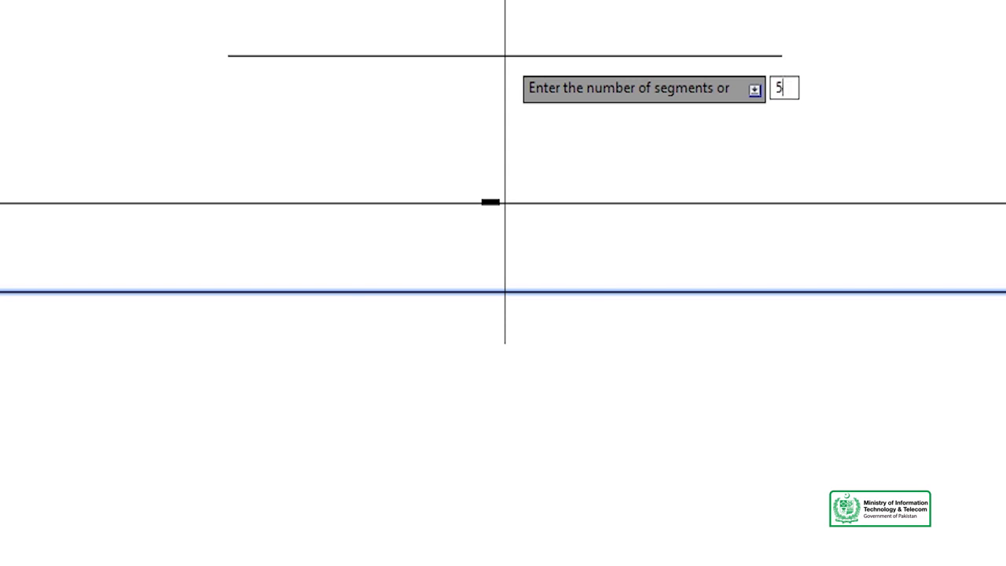
key("Return")
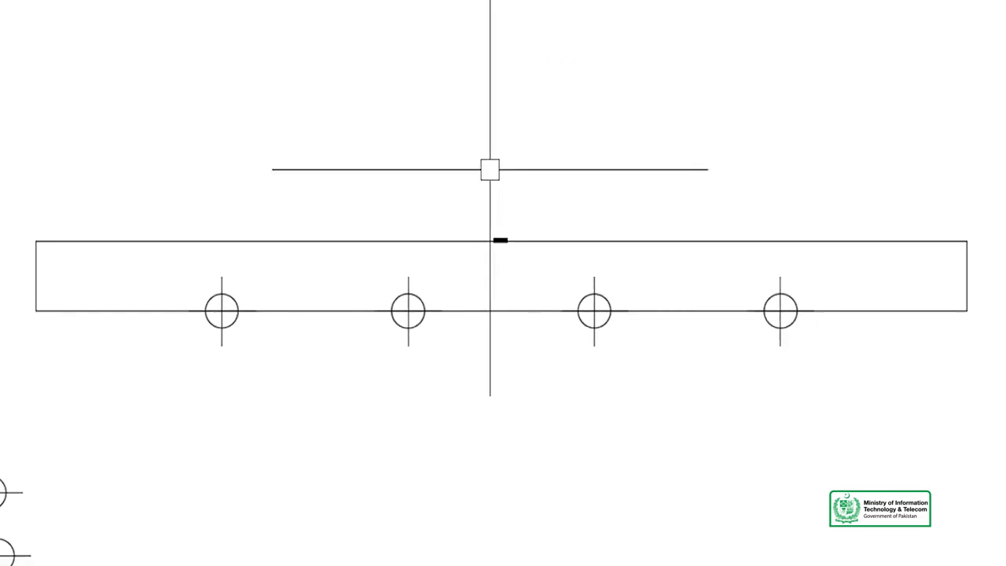